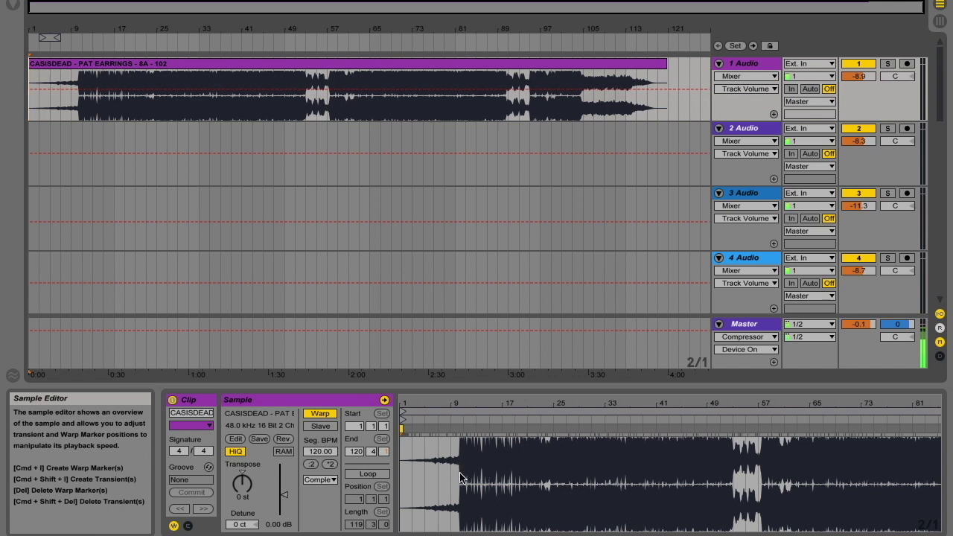
Find the first beat of the track near bar 10, pin it with a warp marker, and set it as 1.1.1.
{"action": "key", "text": "space"}
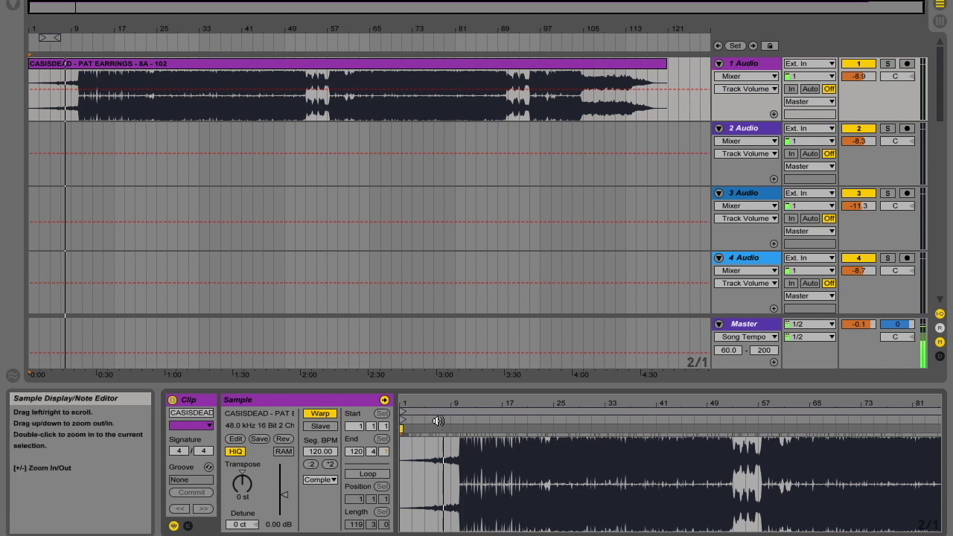
{"action": "left_click_drag", "start_coordinate": [447, 403], "coordinate": [478, 439]}
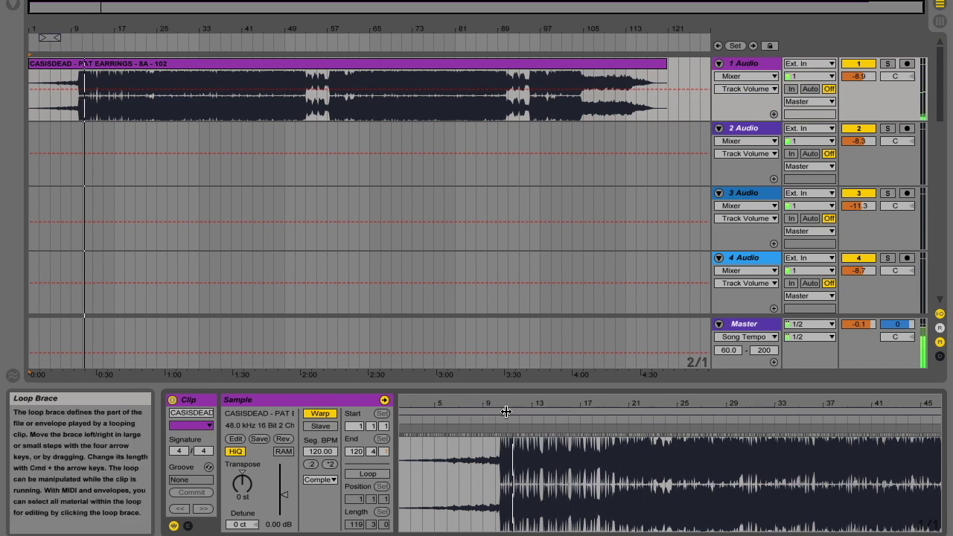
{"action": "left_click_drag", "start_coordinate": [501, 402], "coordinate": [500, 466]}
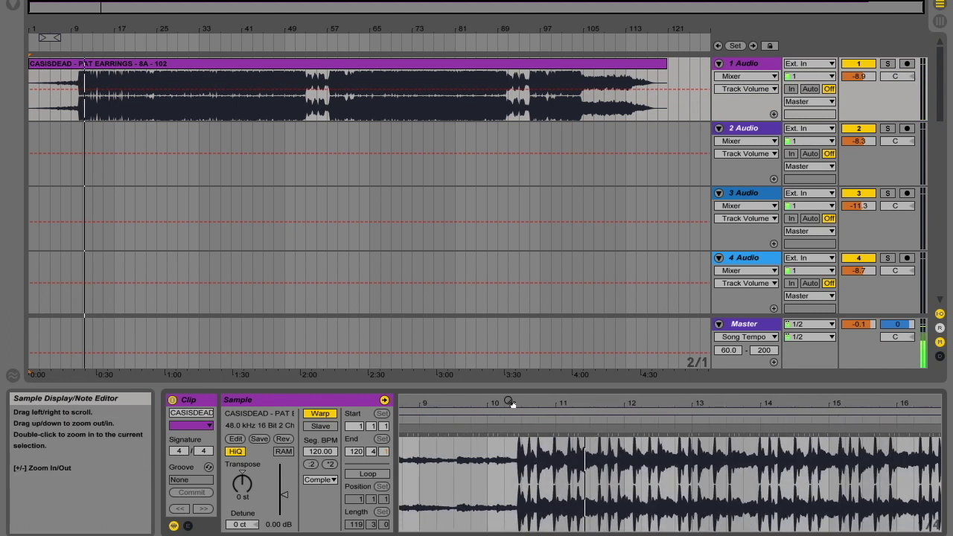
{"action": "left_click_drag", "start_coordinate": [519, 399], "coordinate": [525, 446]}
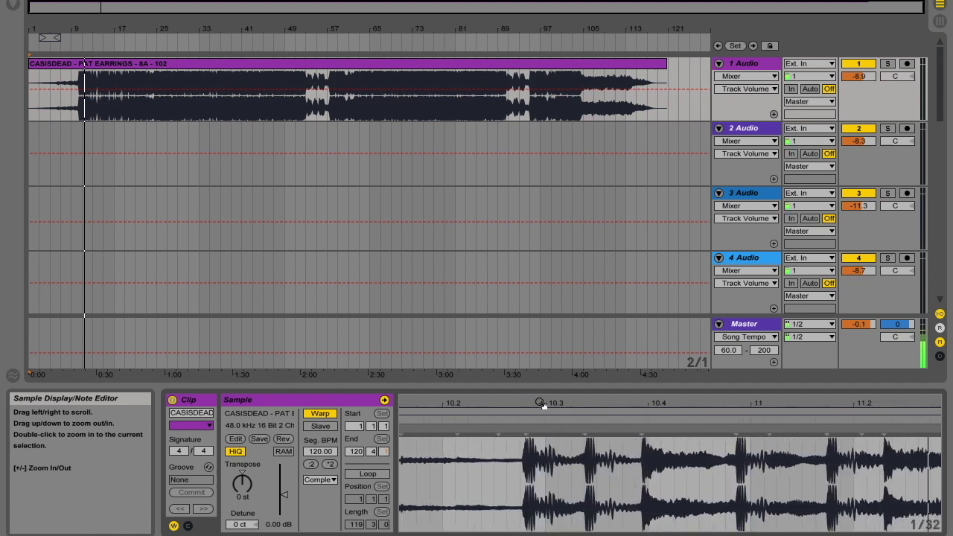
{"action": "left_click_drag", "start_coordinate": [530, 403], "coordinate": [490, 434]}
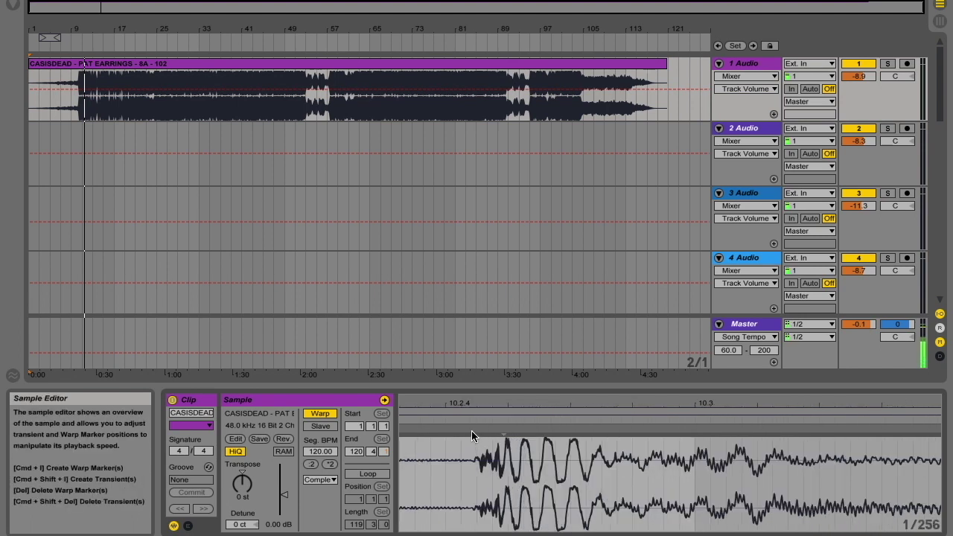
{"action": "double_click", "coordinate": [471, 430]}
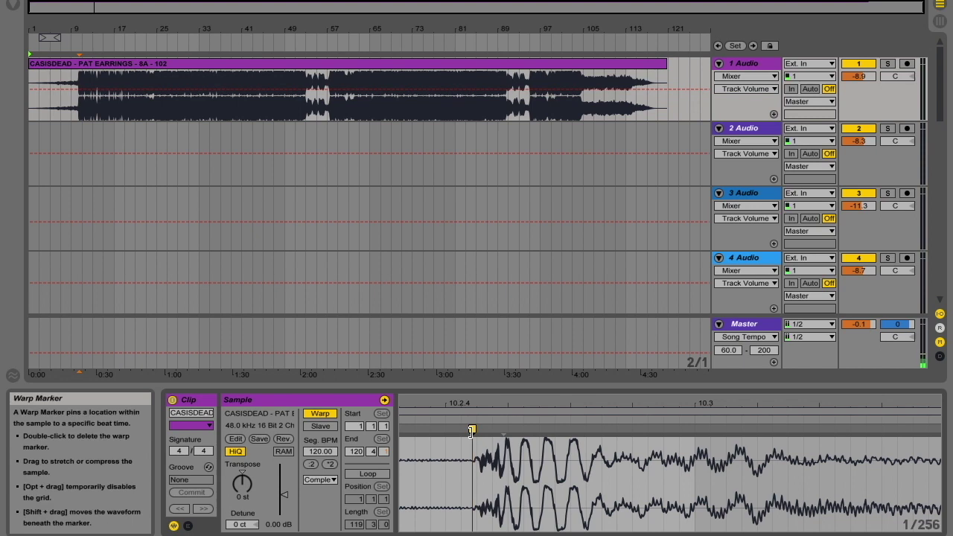
{"action": "right_click", "coordinate": [471, 432]}
{"action": "left_click", "coordinate": [521, 249]}
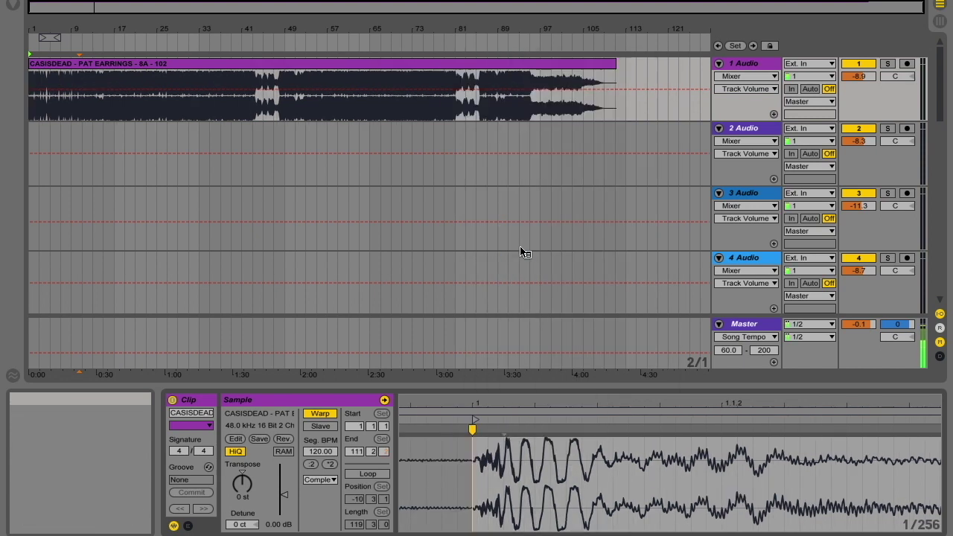
Apply Warp From Here to the clip, starting from the 1.1.1 warp marker.
{"action": "right_click", "coordinate": [472, 431]}
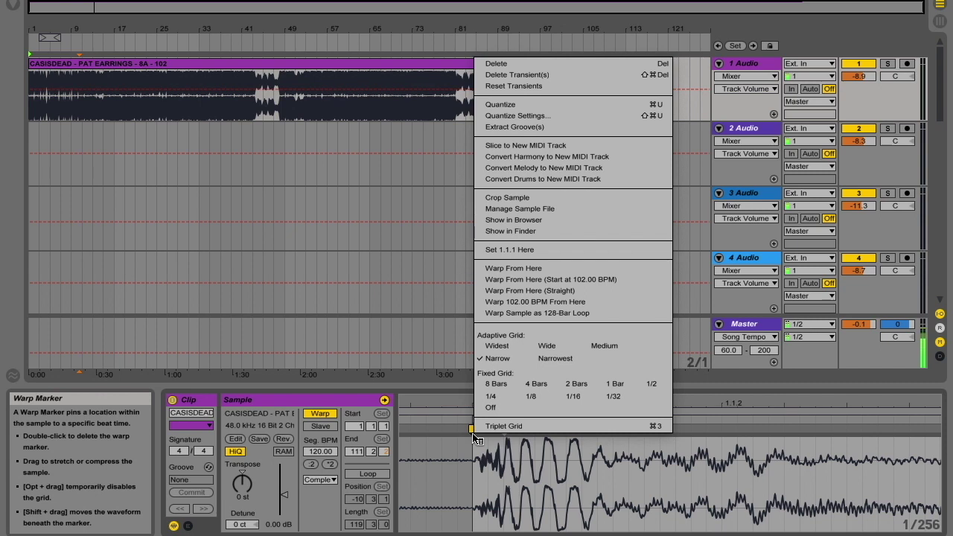
{"action": "left_click", "coordinate": [520, 270]}
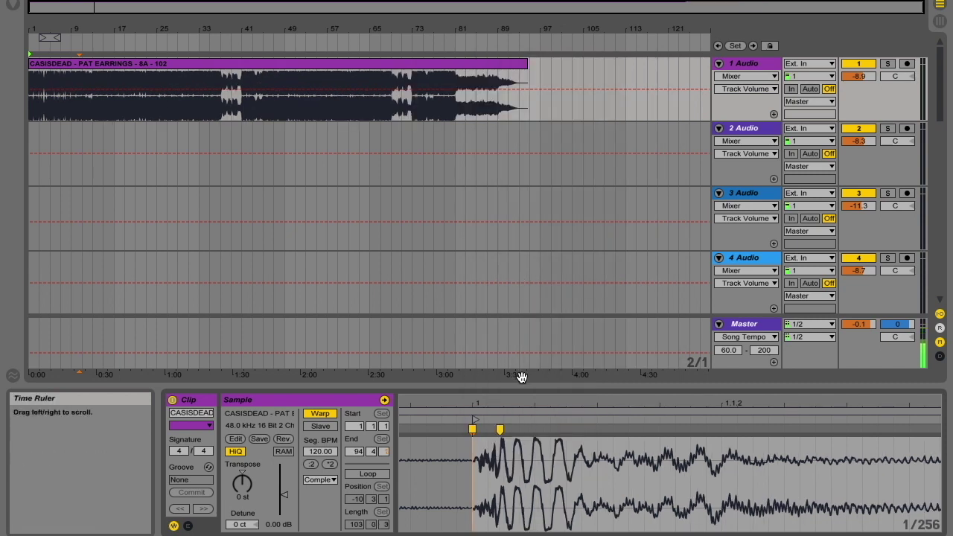
{"action": "mouse_move", "coordinate": [521, 402]}
{"action": "left_mouse_down"}
{"action": "mouse_move", "coordinate": [522, 313]}
{"action": "mouse_move", "coordinate": [521, 432]}
{"action": "mouse_move", "coordinate": [592, 408]}
{"action": "mouse_move", "coordinate": [551, 401]}
{"action": "mouse_move", "coordinate": [551, 369]}
{"action": "left_mouse_up"}
{"action": "left_click", "coordinate": [546, 431]}
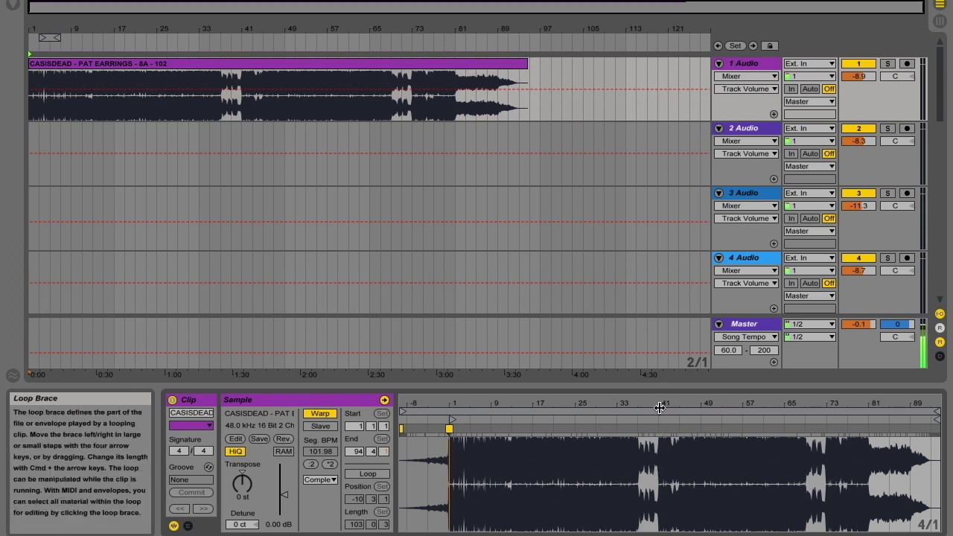
Pin the downbeats following the two breakdowns, at bars 41 and 73, with warp markers.
{"action": "left_click_drag", "start_coordinate": [660, 405], "coordinate": [743, 522]}
{"action": "mouse_move", "coordinate": [754, 406]}
{"action": "left_mouse_down"}
{"action": "mouse_move", "coordinate": [753, 455]}
{"action": "mouse_move", "coordinate": [736, 427]}
{"action": "mouse_move", "coordinate": [737, 350]}
{"action": "mouse_move", "coordinate": [662, 298]}
{"action": "left_mouse_up"}
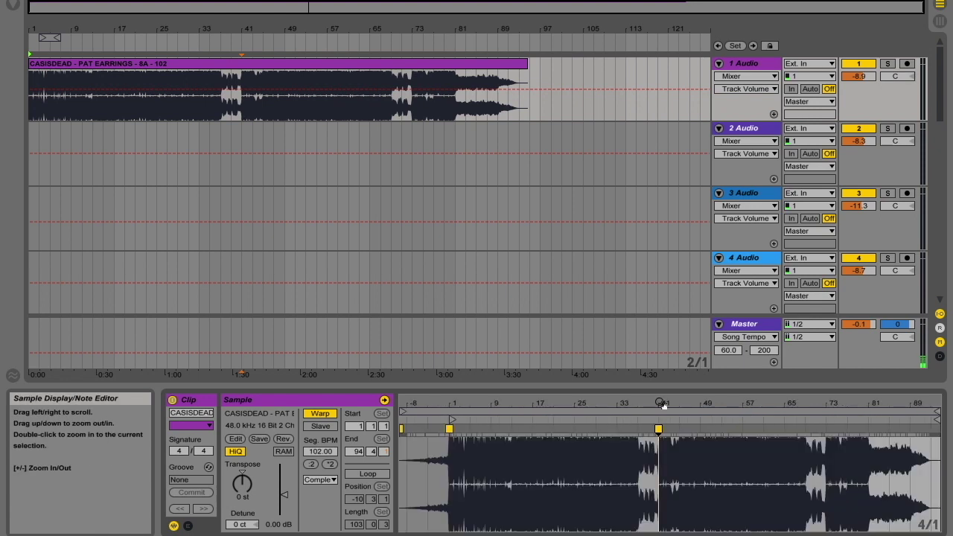
{"action": "left_click_drag", "start_coordinate": [828, 406], "coordinate": [787, 514]}
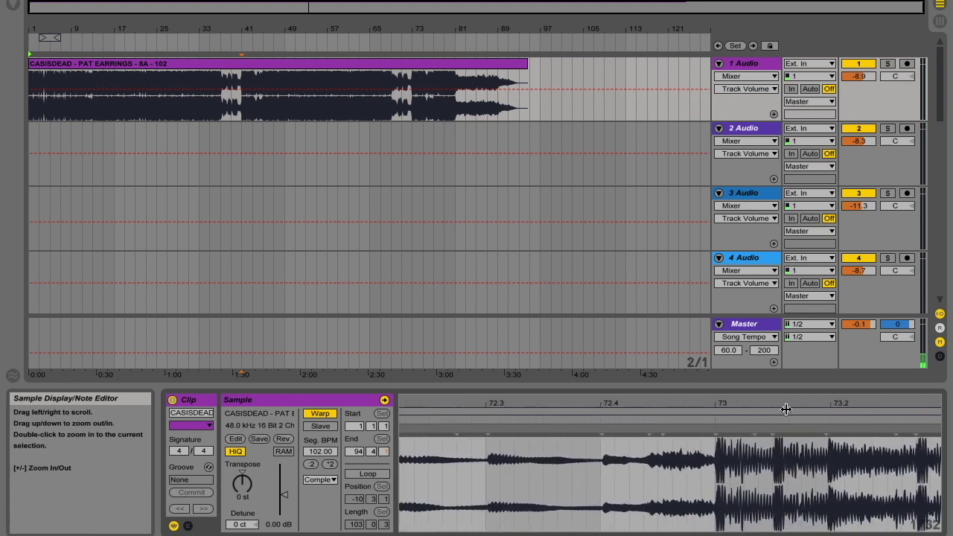
{"action": "mouse_move", "coordinate": [719, 401]}
{"action": "left_mouse_down"}
{"action": "mouse_move", "coordinate": [717, 462]}
{"action": "mouse_move", "coordinate": [719, 421]}
{"action": "left_mouse_up"}
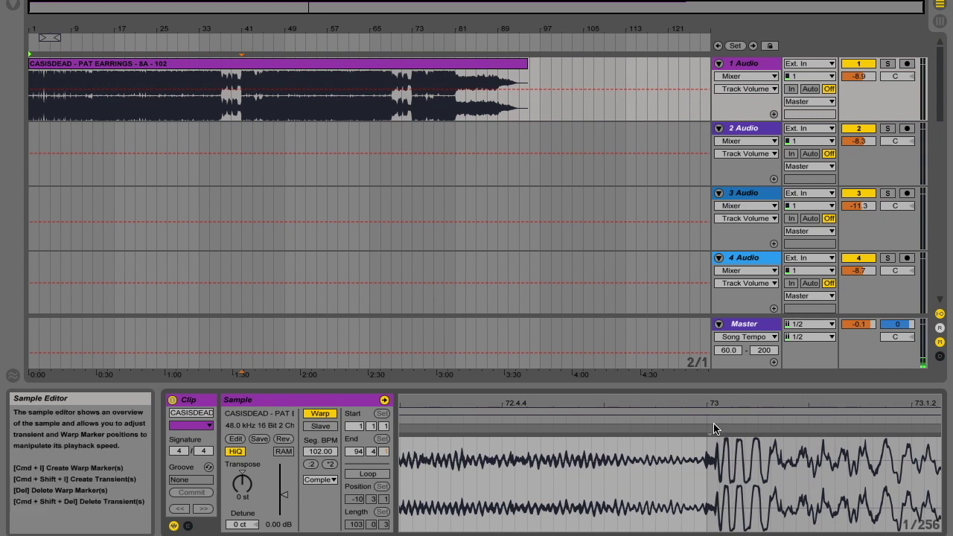
{"action": "double_click", "coordinate": [711, 429]}
{"action": "left_click_drag", "start_coordinate": [737, 406], "coordinate": [738, 357]}
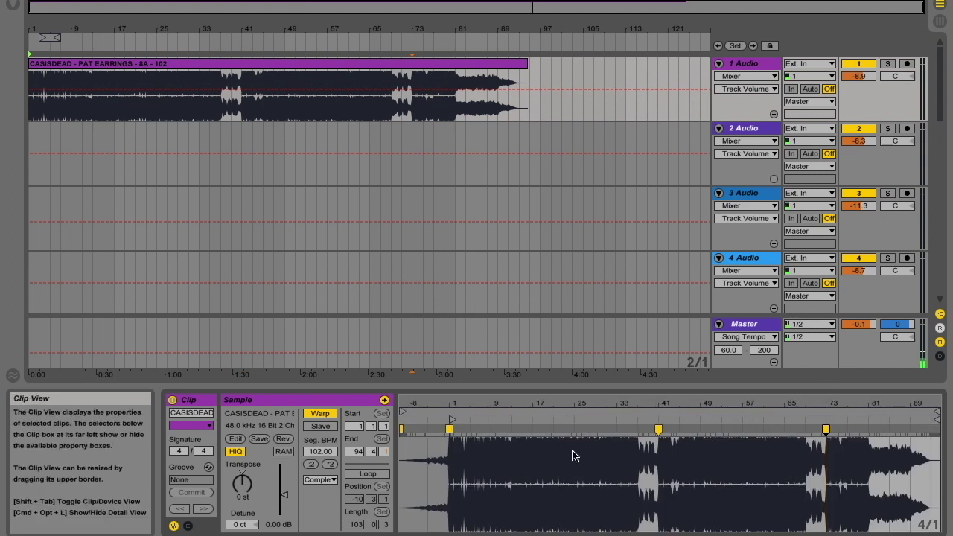
Play the clip from near its start and pin the downbeat at bar 9 with a warp marker.
{"action": "left_click", "coordinate": [481, 447]}
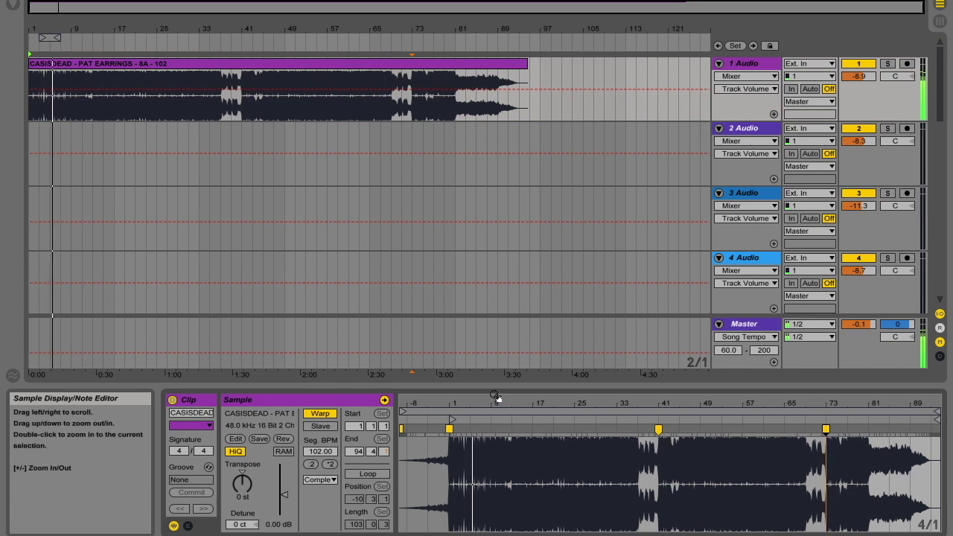
{"action": "left_click_drag", "start_coordinate": [496, 400], "coordinate": [580, 402]}
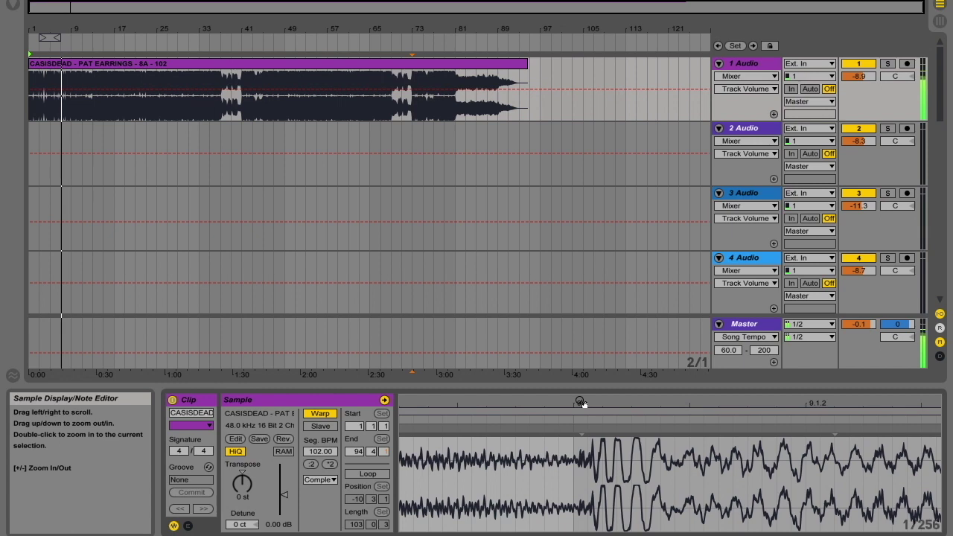
{"action": "mouse_move", "coordinate": [594, 436]}
{"action": "left_mouse_down"}
{"action": "mouse_move", "coordinate": [574, 436]}
{"action": "mouse_move", "coordinate": [597, 290]}
{"action": "left_mouse_up"}
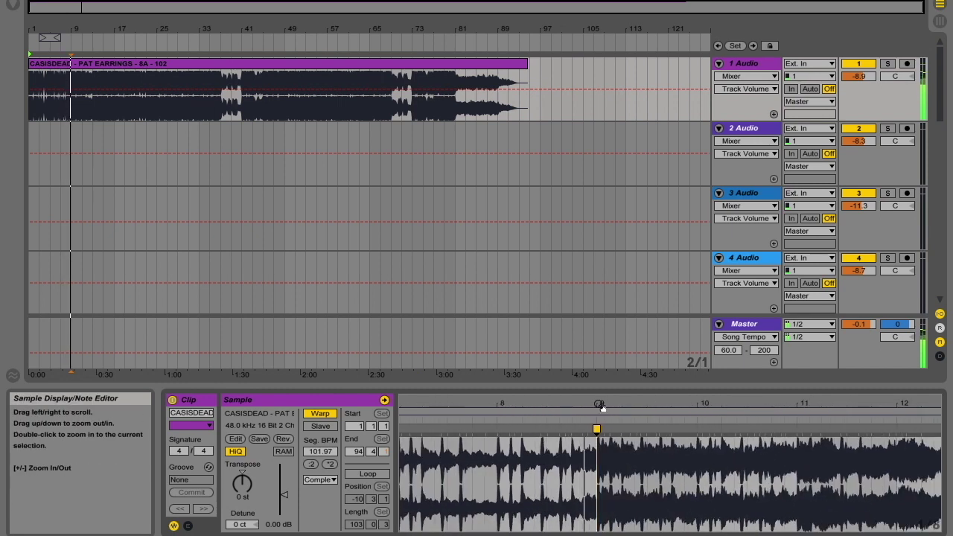
{"action": "mouse_move", "coordinate": [600, 404]}
{"action": "left_mouse_down"}
{"action": "mouse_move", "coordinate": [600, 328]}
{"action": "mouse_move", "coordinate": [575, 294]}
{"action": "mouse_move", "coordinate": [525, 387]}
{"action": "left_mouse_up"}
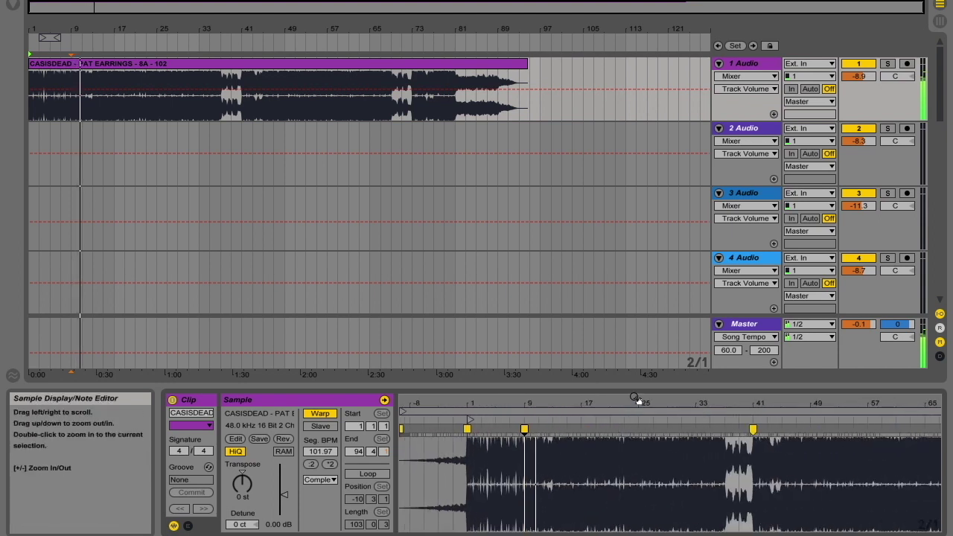
{"action": "mouse_move", "coordinate": [638, 400]}
{"action": "left_mouse_down"}
{"action": "mouse_move", "coordinate": [638, 458]}
{"action": "mouse_move", "coordinate": [638, 406]}
{"action": "mouse_move", "coordinate": [706, 404]}
{"action": "mouse_move", "coordinate": [706, 456]}
{"action": "mouse_move", "coordinate": [706, 406]}
{"action": "mouse_move", "coordinate": [621, 403]}
{"action": "left_mouse_up"}
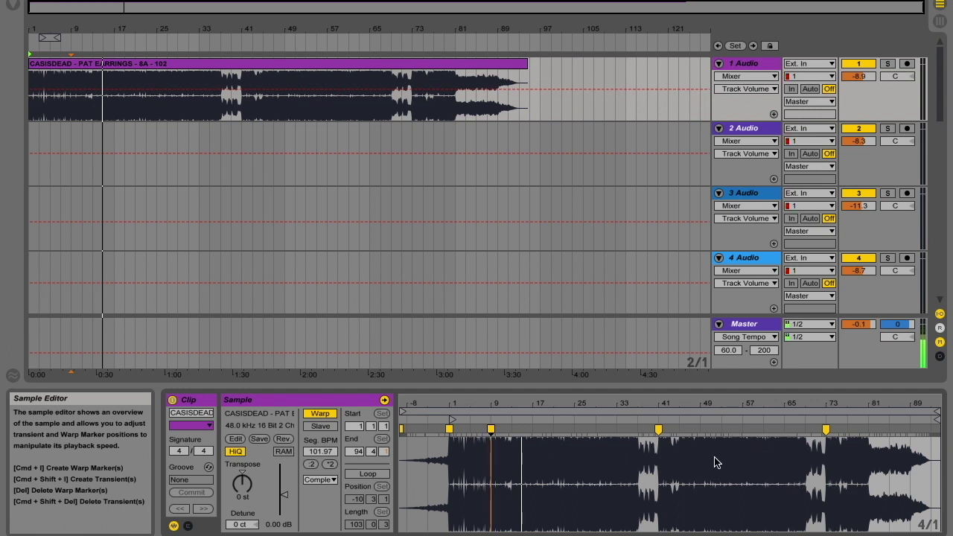
Check the beats around bar 57, try a warp marker on the 56.4 beat, and delete that marker.
{"action": "left_click_drag", "start_coordinate": [744, 403], "coordinate": [743, 513]}
{"action": "left_click_drag", "start_coordinate": [689, 402], "coordinate": [689, 411]}
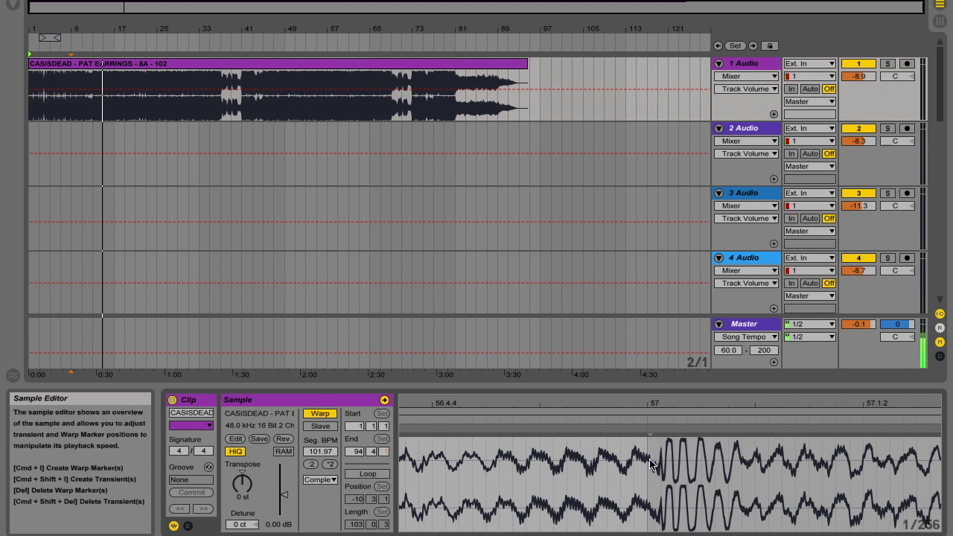
{"action": "left_click_drag", "start_coordinate": [660, 398], "coordinate": [693, 433]}
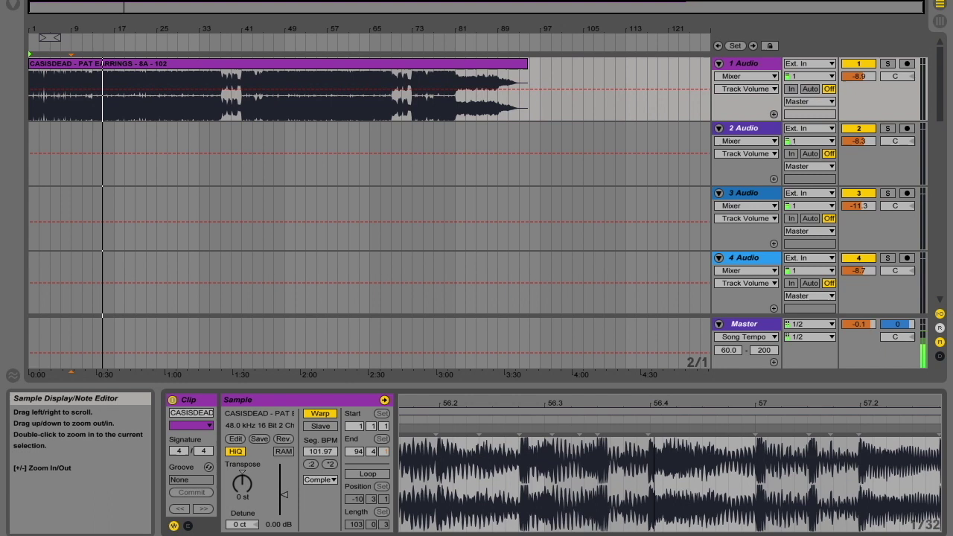
{"action": "left_click_drag", "start_coordinate": [655, 403], "coordinate": [655, 401]}
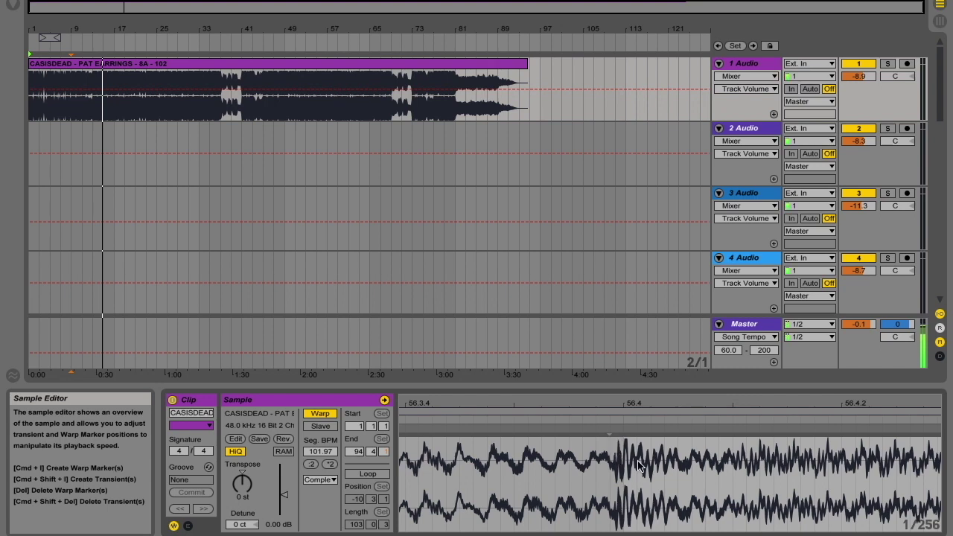
{"action": "double_click", "coordinate": [619, 431]}
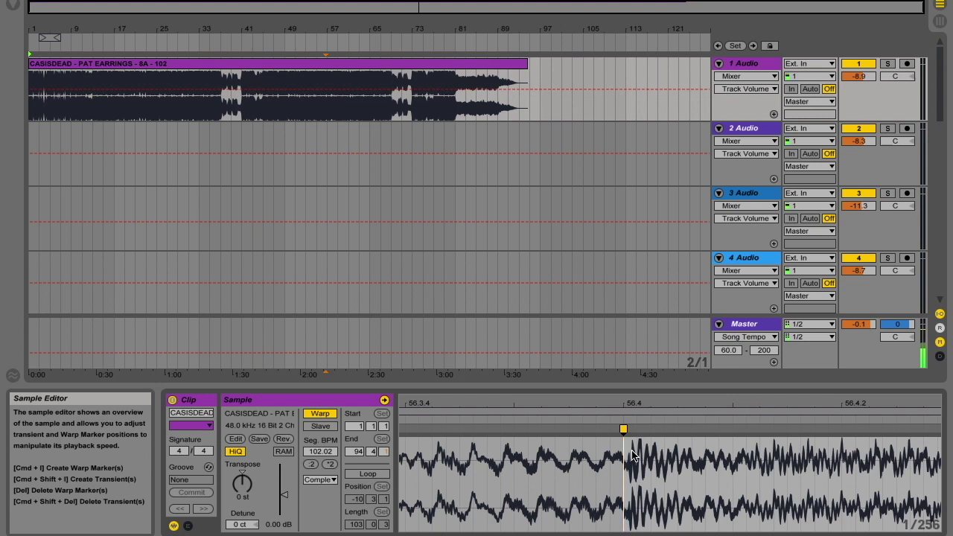
{"action": "double_click", "coordinate": [623, 430]}
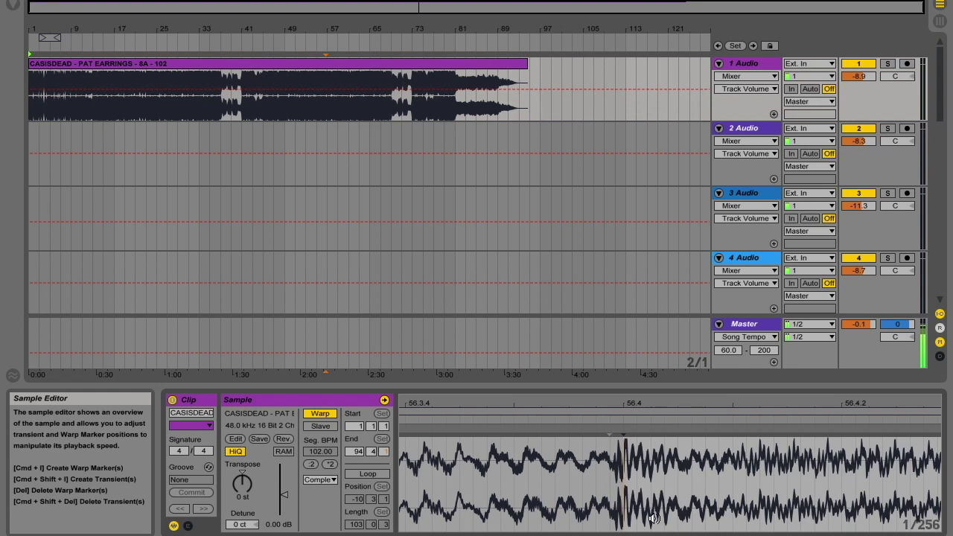
{"action": "left_click_drag", "start_coordinate": [608, 401], "coordinate": [608, 383]}
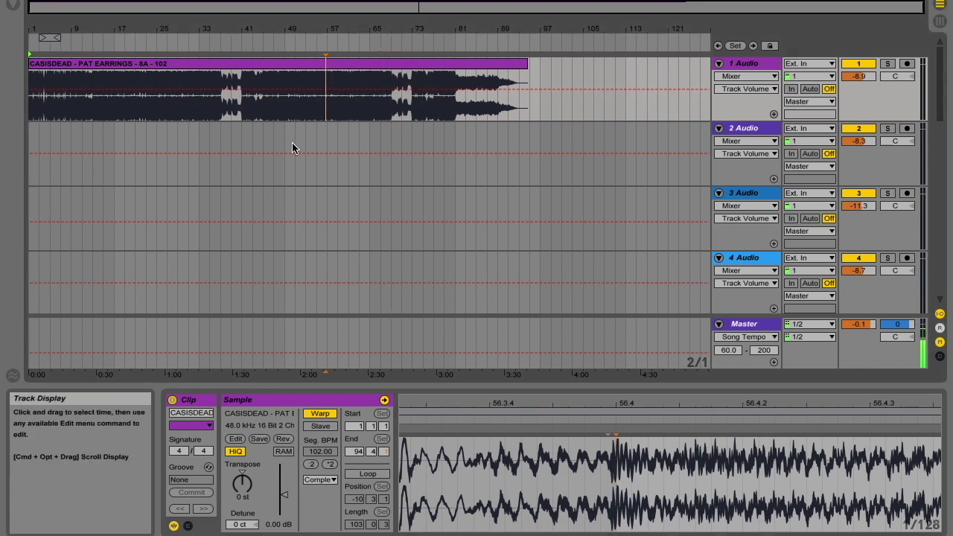
Select the clip on track 1 and play its outro section from about bar 80.
{"action": "left_click", "coordinate": [58, 66]}
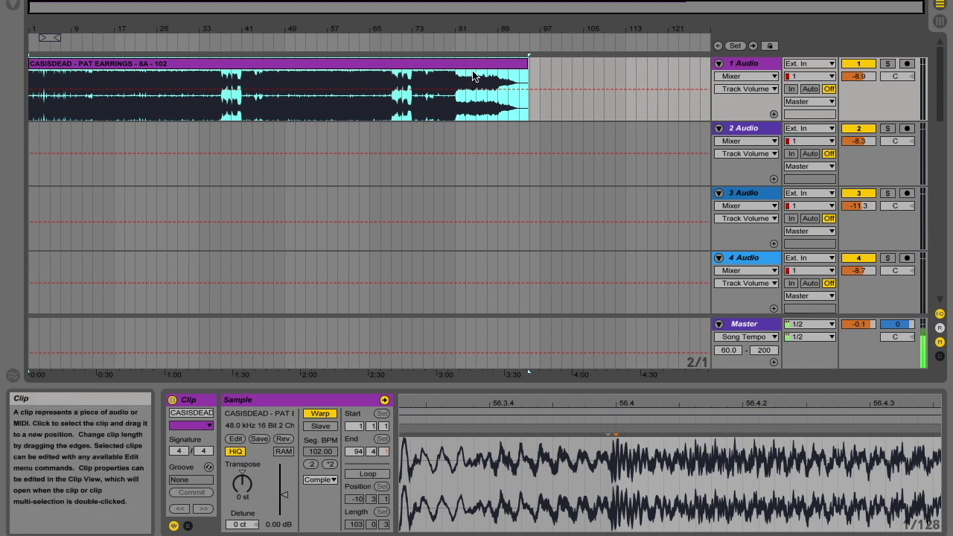
{"action": "left_click", "coordinate": [449, 30]}
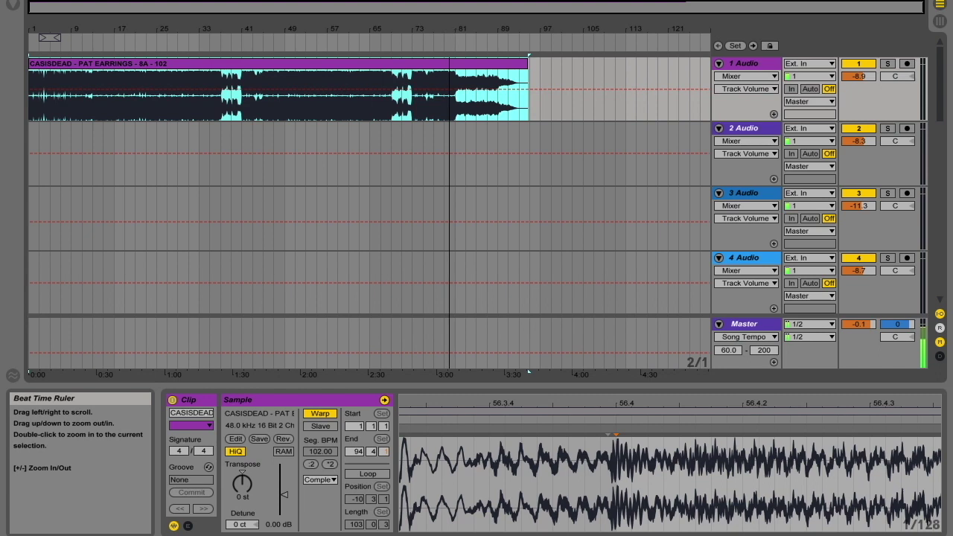
{"action": "left_click", "coordinate": [453, 45]}
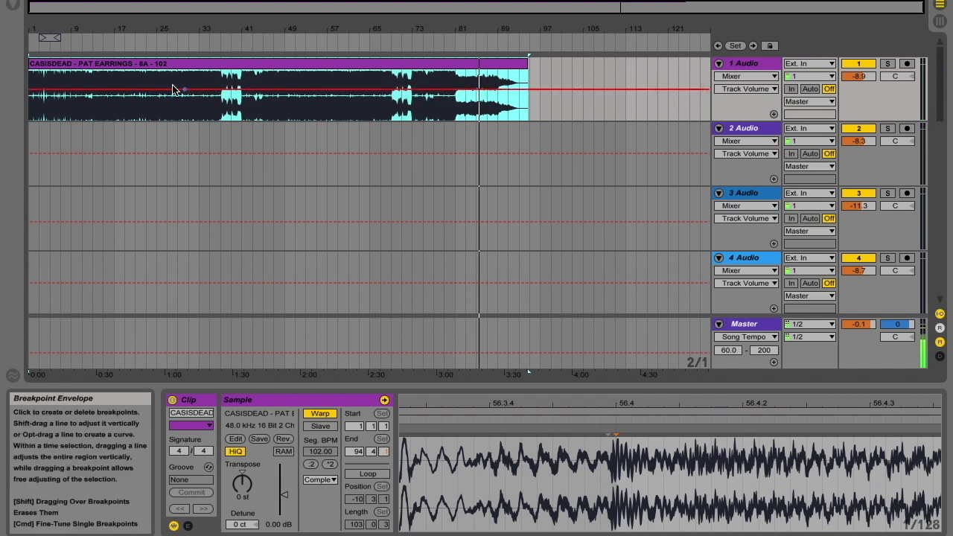
Move the clip on track 1 so that it starts at bar 5 of the arrangement.
{"action": "mouse_move", "coordinate": [56, 29]}
{"action": "left_mouse_down"}
{"action": "mouse_move", "coordinate": [56, 74]}
{"action": "mouse_move", "coordinate": [73, 35]}
{"action": "mouse_move", "coordinate": [111, 64]}
{"action": "left_mouse_up"}
{"action": "left_click_drag", "start_coordinate": [124, 28], "coordinate": [125, 21]}
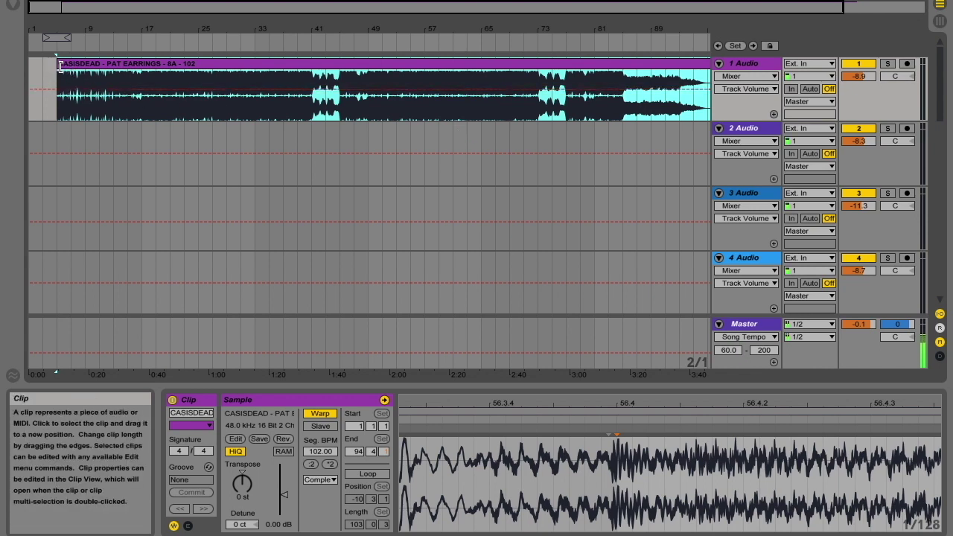
Extend the clip's start back to bar 1, play the revealed intro, and trim the start back to bar 5.
{"action": "left_click_drag", "start_coordinate": [60, 66], "coordinate": [29, 64]}
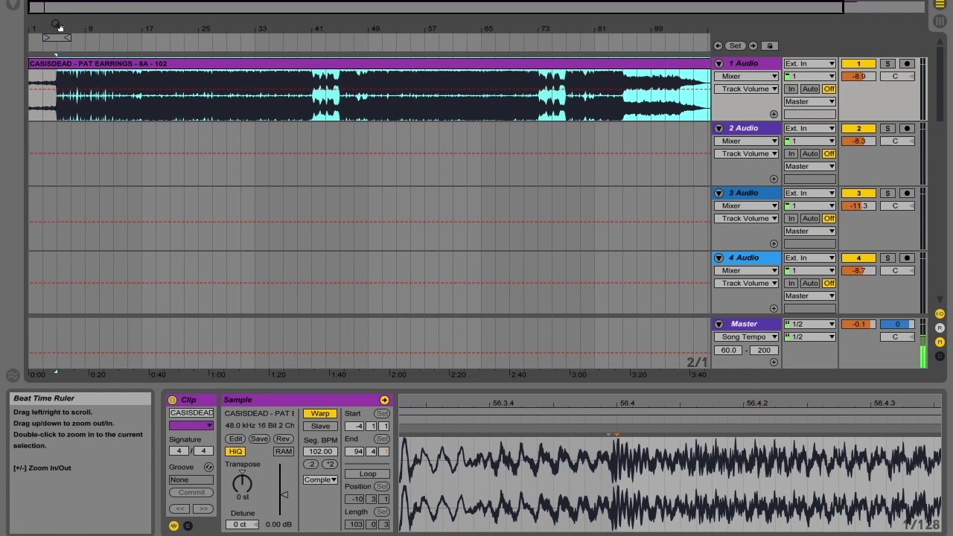
{"action": "left_click", "coordinate": [37, 65]}
{"action": "key", "text": "space"}
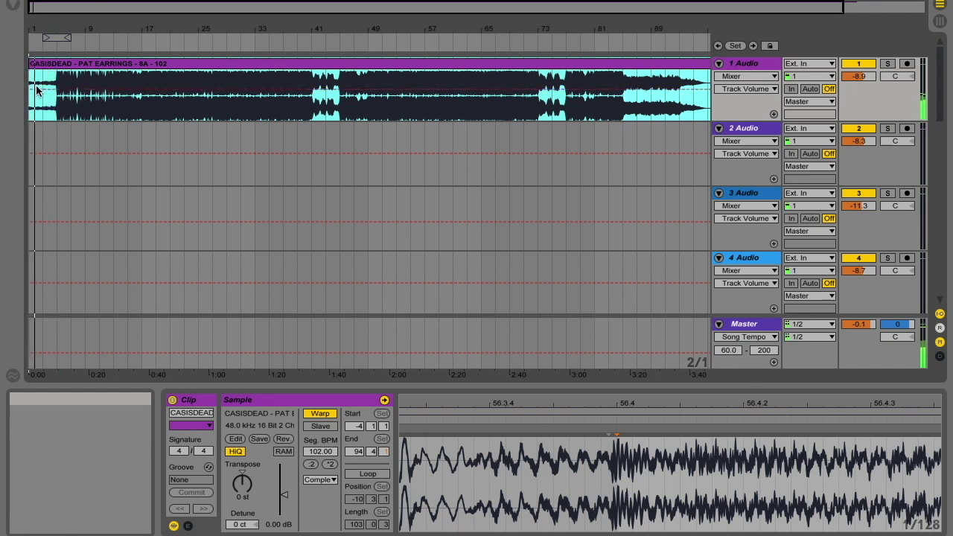
{"action": "left_click", "coordinate": [40, 83]}
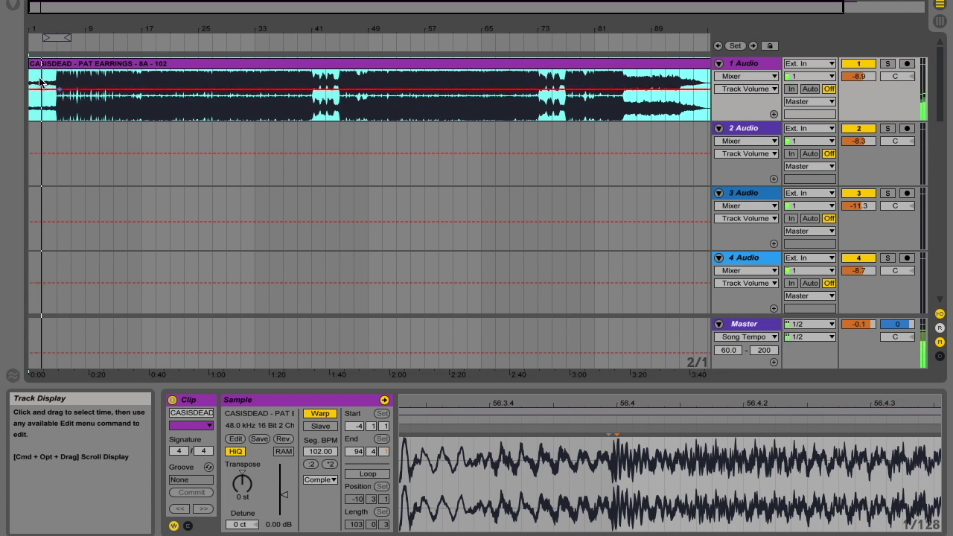
{"action": "left_click", "coordinate": [43, 66]}
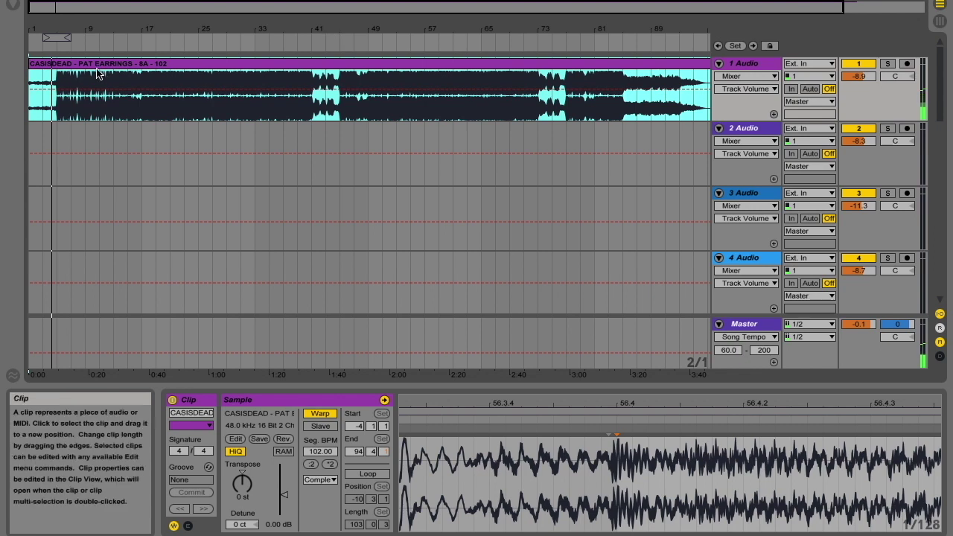
{"action": "left_click_drag", "start_coordinate": [31, 61], "coordinate": [51, 60]}
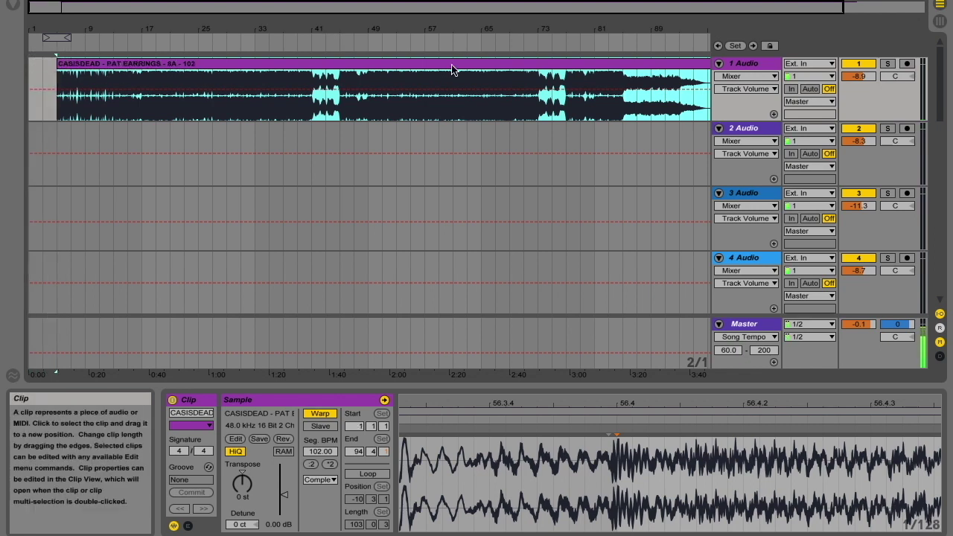
Copy the four-bar section at bars 85 to 89 of track 1 to bars 1 to 5 and play the new intro.
{"action": "left_click_drag", "start_coordinate": [626, 125], "coordinate": [650, 104]}
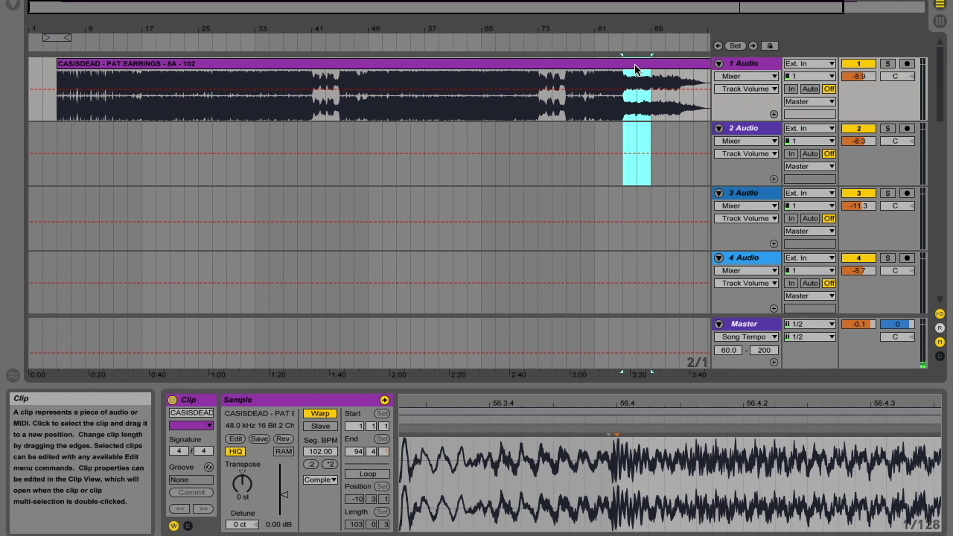
{"action": "left_click_drag", "start_coordinate": [635, 69], "coordinate": [43, 82]}
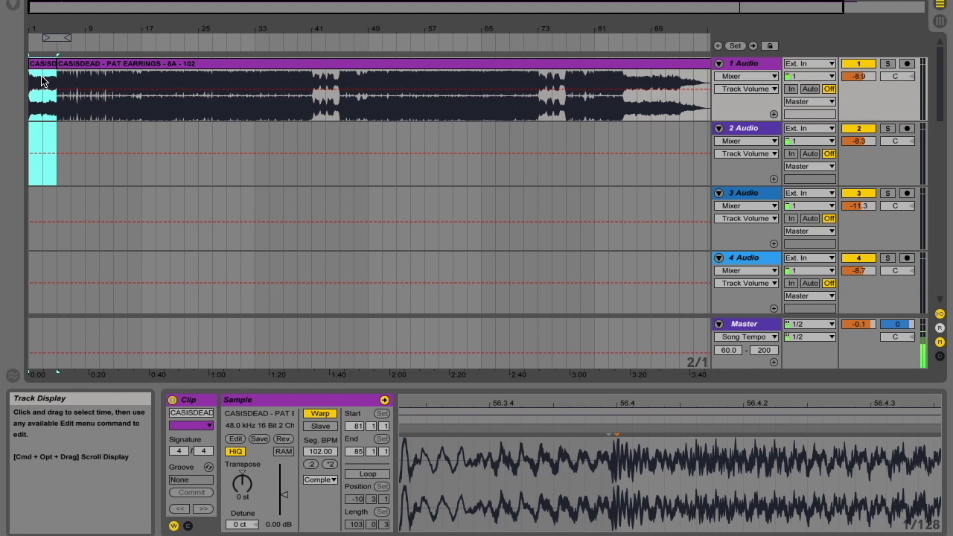
{"action": "key", "text": "space"}
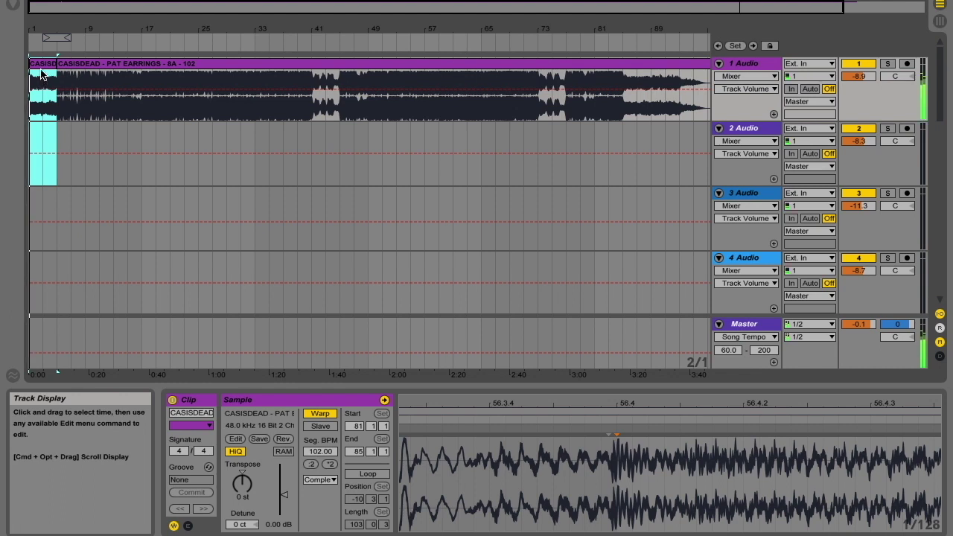
Show the fades on track 1 and crossfade the intro copy into the main clip from bar 4 to bar 6.
{"action": "left_click_drag", "start_coordinate": [41, 29], "coordinate": [41, 73]}
{"action": "left_click_drag", "start_coordinate": [194, 371], "coordinate": [65, 371]}
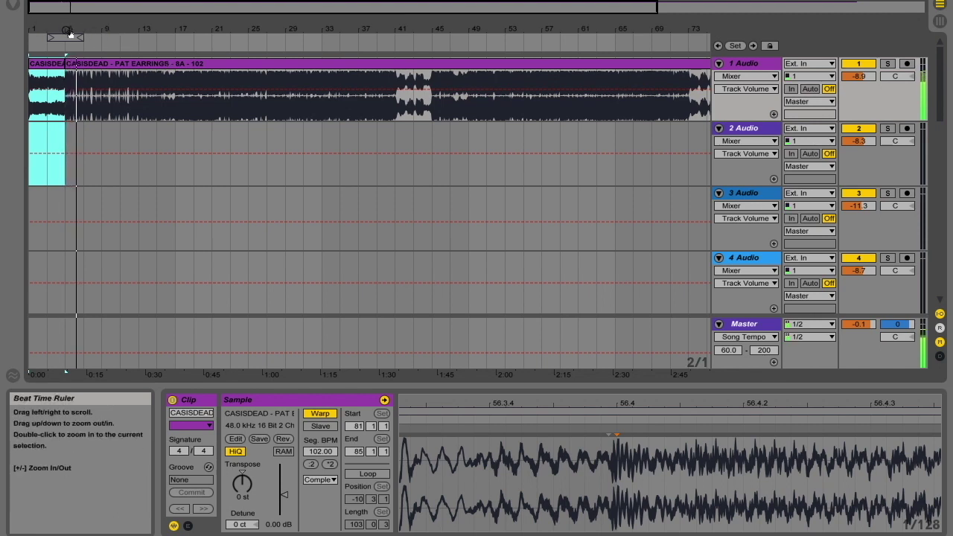
{"action": "left_click_drag", "start_coordinate": [64, 26], "coordinate": [125, 26]}
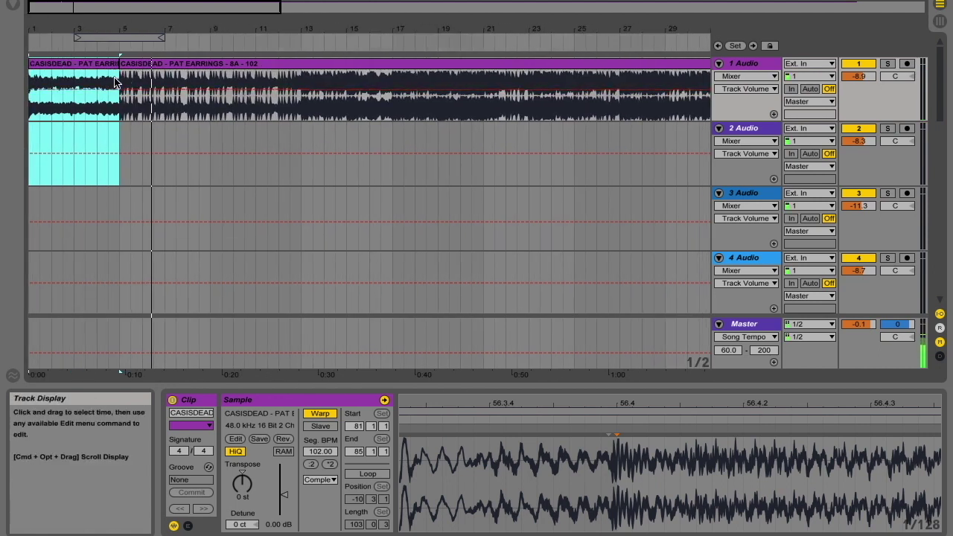
{"action": "left_click", "coordinate": [745, 76]}
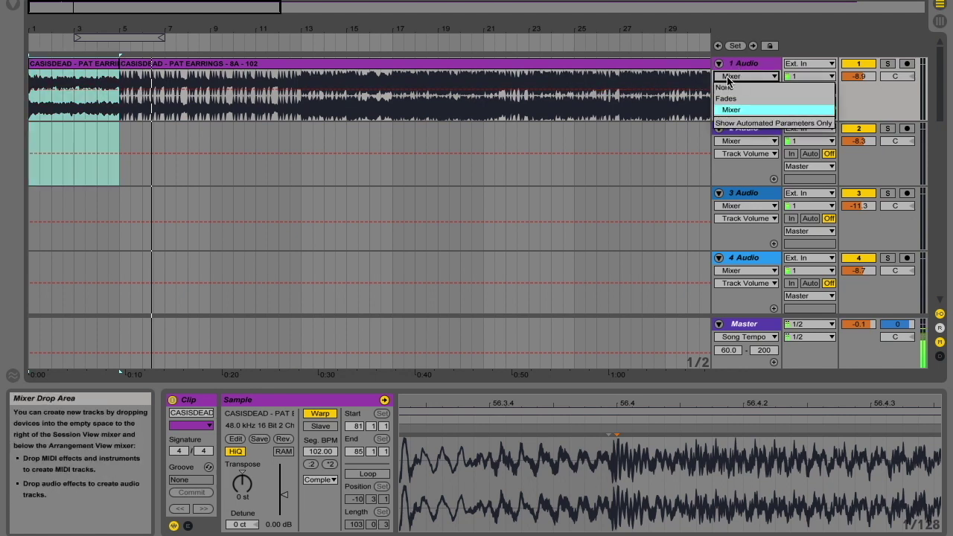
{"action": "left_click", "coordinate": [726, 94]}
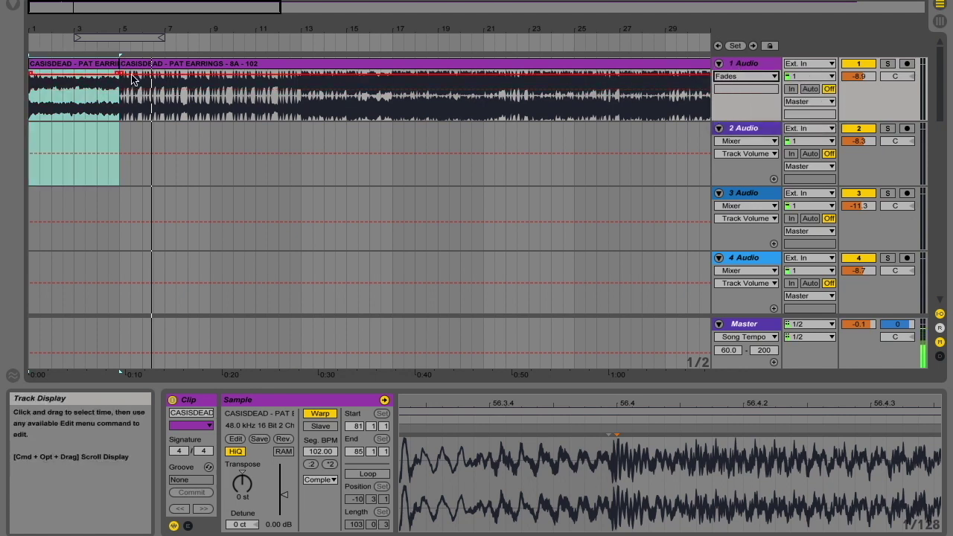
{"action": "left_click_drag", "start_coordinate": [123, 78], "coordinate": [146, 75]}
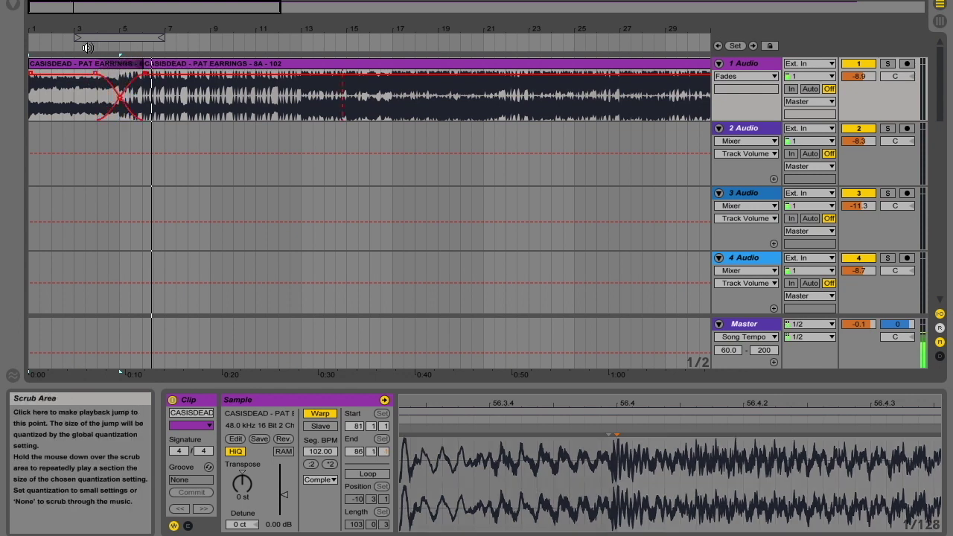
Play the intro transition, slightly adjust the crossfade curve's crossing point near bar 5, and replay it from about bar 3.
{"action": "left_click", "coordinate": [87, 47]}
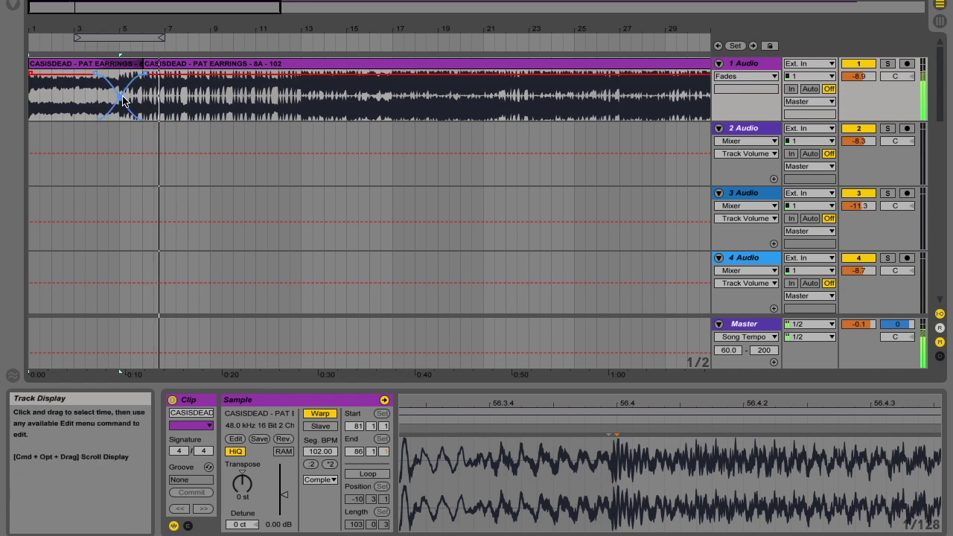
{"action": "left_click_drag", "start_coordinate": [120, 96], "coordinate": [119, 93]}
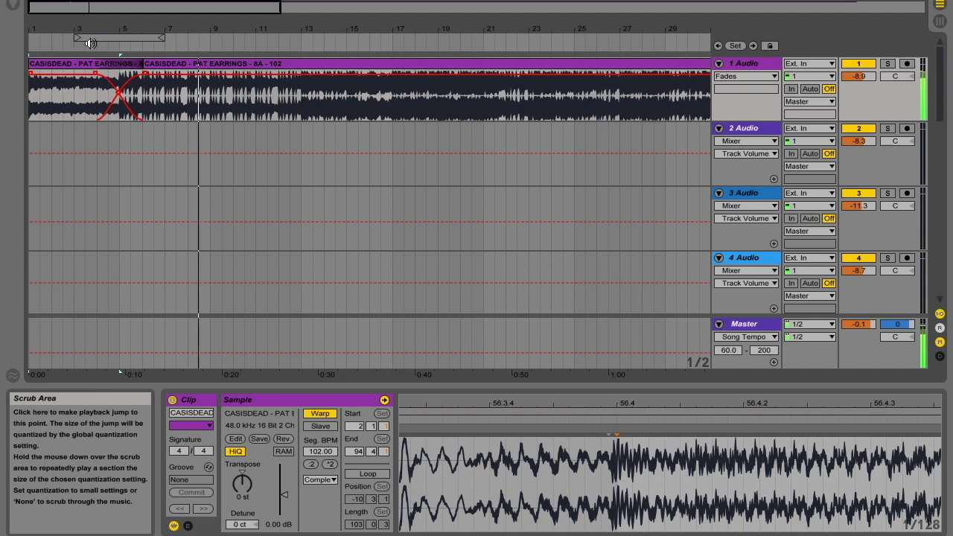
{"action": "left_click", "coordinate": [90, 43]}
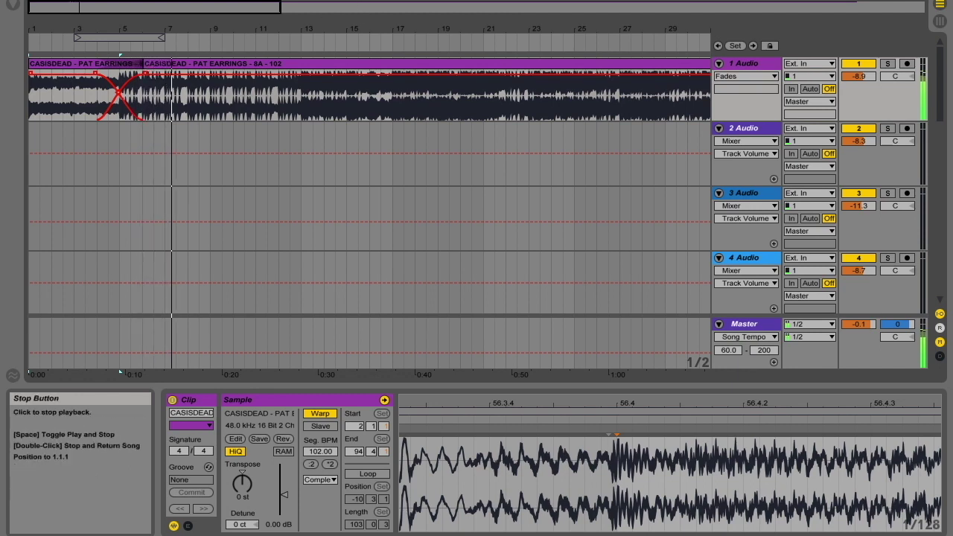
Examine the track 1 waveform around bar 73 and play the outro from about bar 85.
{"action": "left_click_drag", "start_coordinate": [382, 27], "coordinate": [129, 36]}
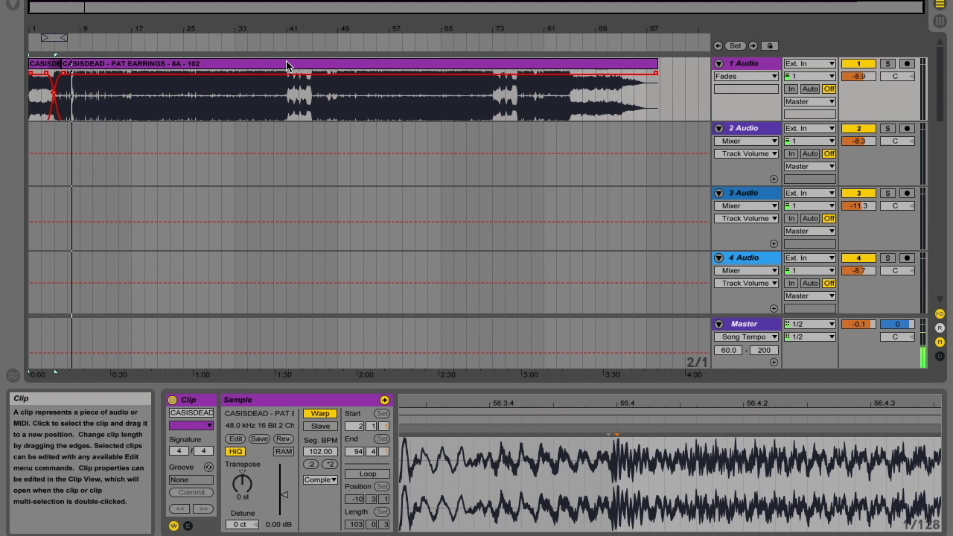
{"action": "mouse_move", "coordinate": [287, 29]}
{"action": "left_mouse_down"}
{"action": "mouse_move", "coordinate": [288, 126]}
{"action": "mouse_move", "coordinate": [288, 30]}
{"action": "left_mouse_up"}
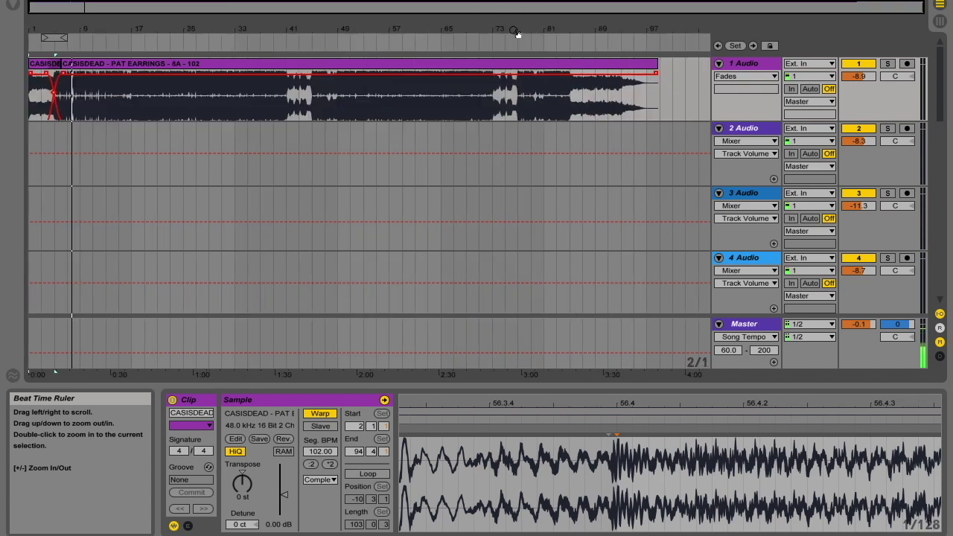
{"action": "left_click_drag", "start_coordinate": [497, 26], "coordinate": [501, 86]}
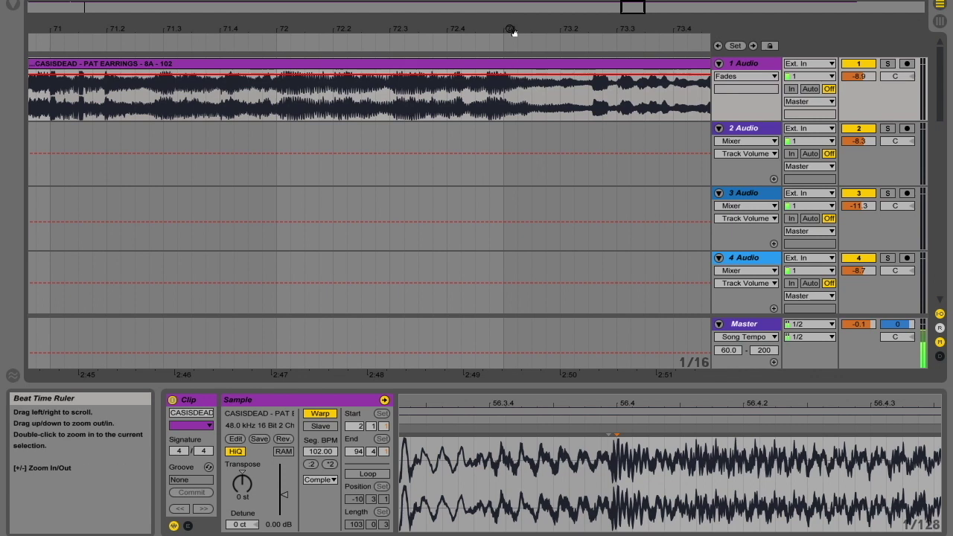
{"action": "left_click_drag", "start_coordinate": [512, 32], "coordinate": [452, 3]}
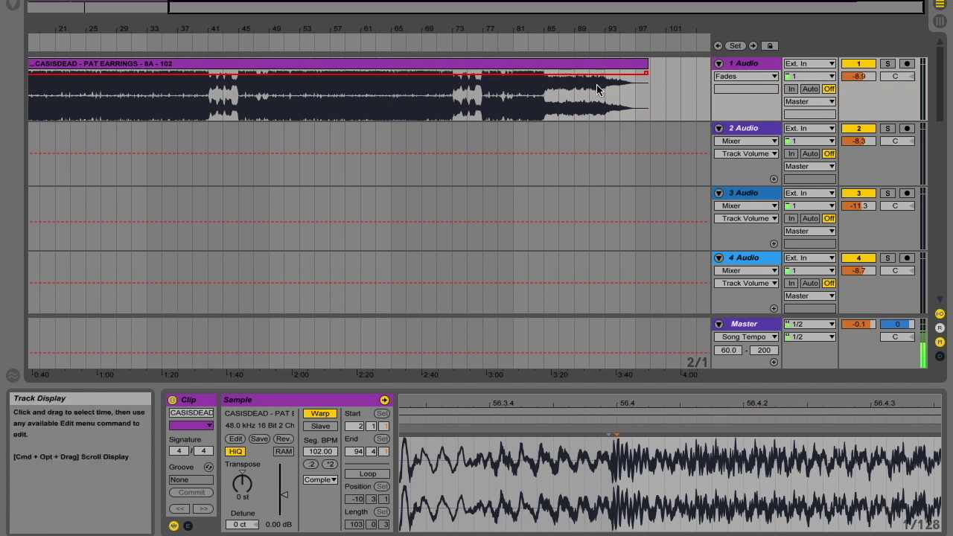
{"action": "left_click", "coordinate": [545, 45]}
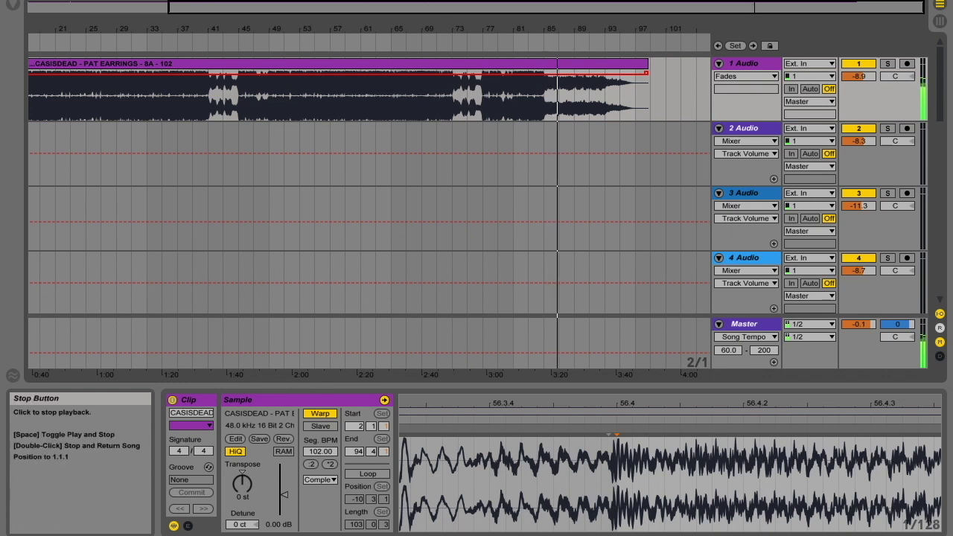
{"action": "key", "text": "space"}
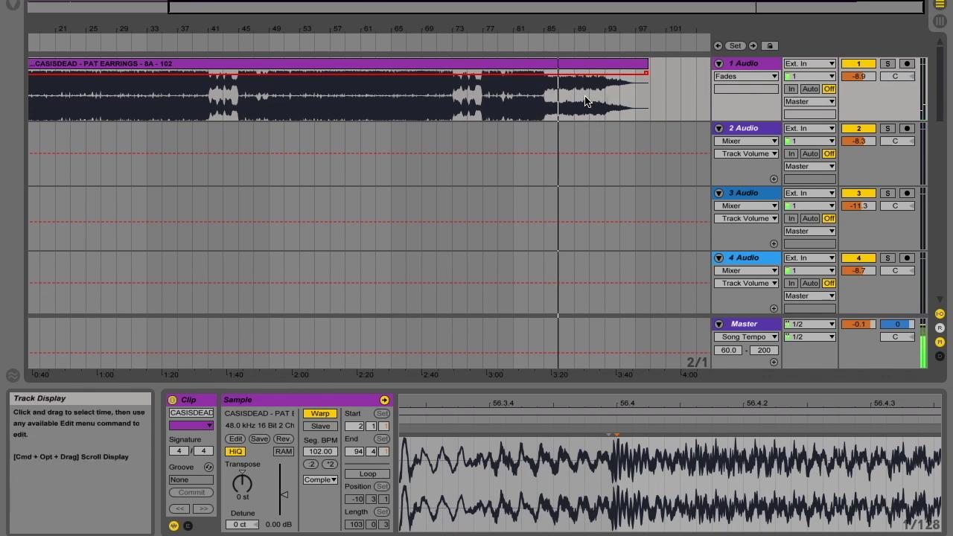